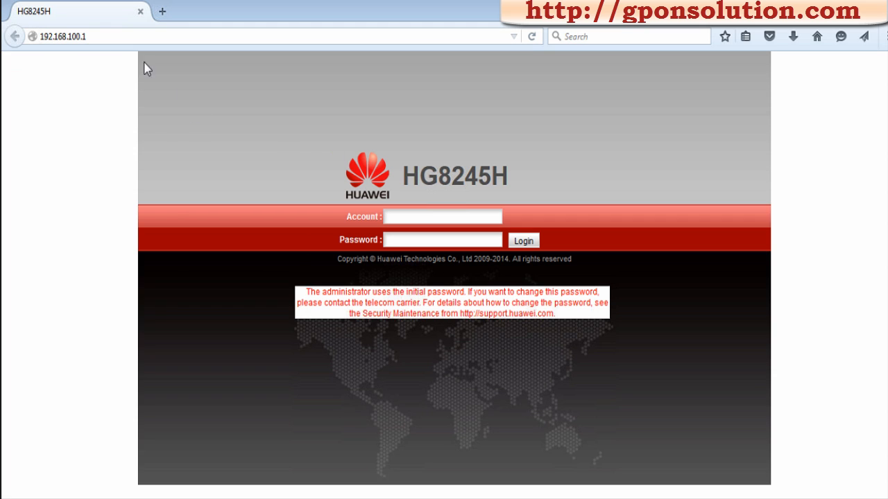
Sign in to the HG8245H web admin with the root account and its password.
{"action": "left_click", "coordinate": [402, 222]}
{"action": "key", "text": "Return"}
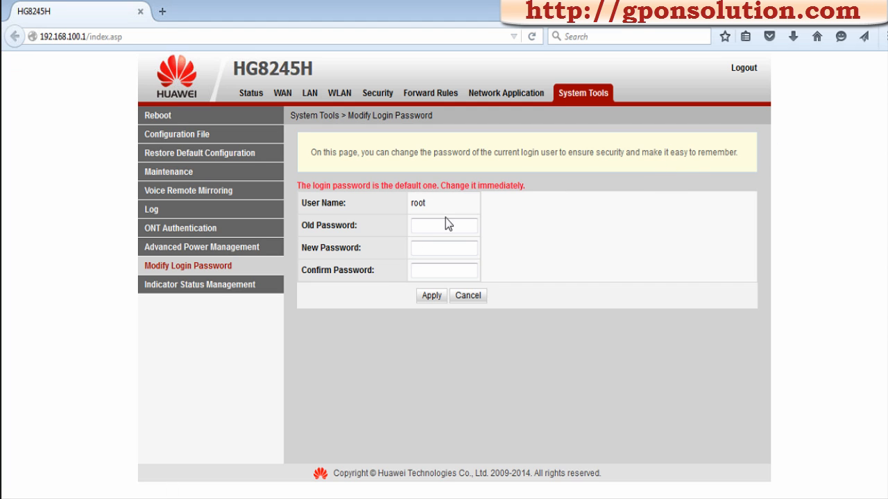
End the root session from the Modify Login Password page, returning to the login screen.
{"action": "left_click", "coordinate": [423, 224]}
{"action": "left_click", "coordinate": [743, 68]}
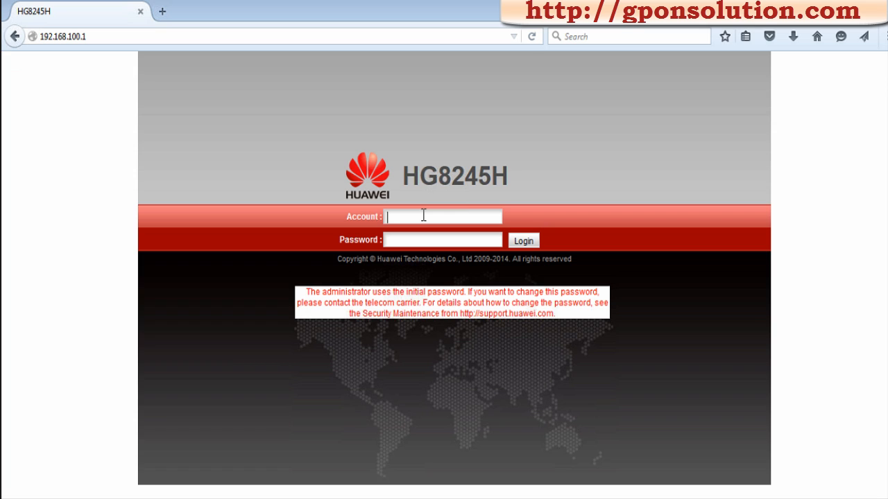
Fill the login form with account name telecomadmin and the account's password.
{"action": "type", "text": "telecomadmin"}
{"action": "key", "text": "Tab"}
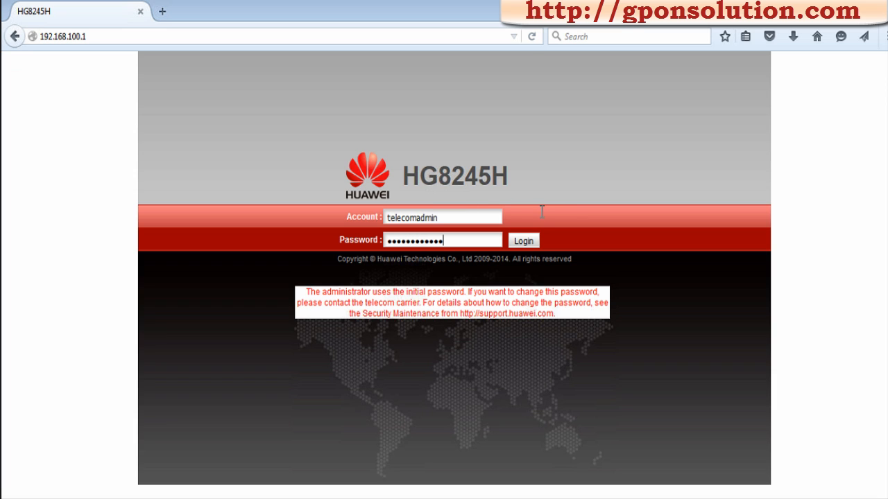
Log in as telecomadmin to reach the Device Information status page.
{"action": "left_click", "coordinate": [523, 242]}
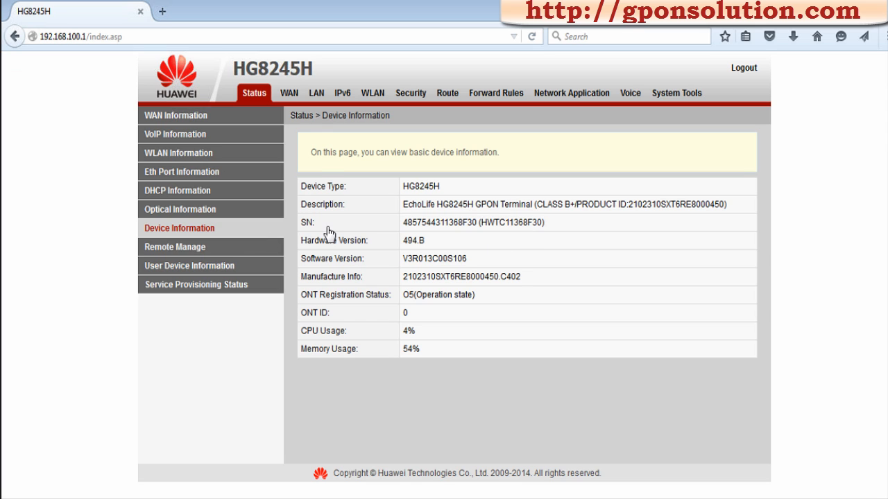
Inspect the 1_INTERNET_R_VID_2000 WAN connection details, highlighting its VLAN ID 2000.
{"action": "left_click", "coordinate": [289, 97]}
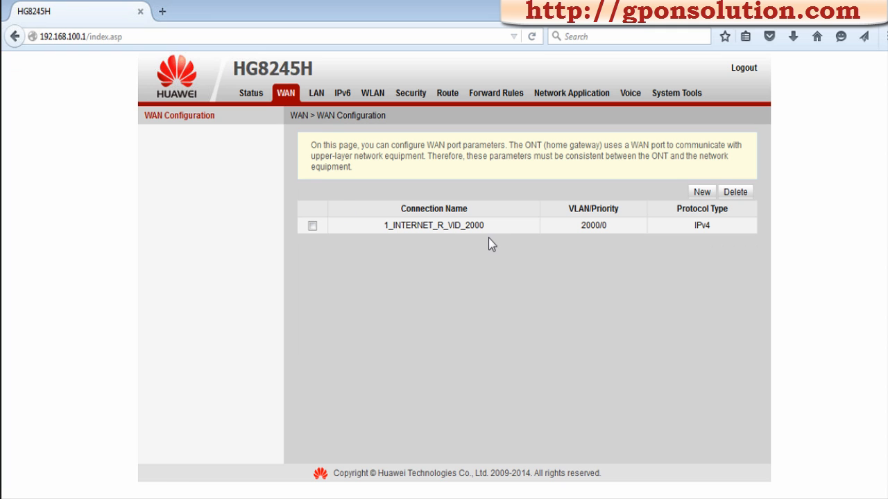
{"action": "left_click", "coordinate": [455, 227]}
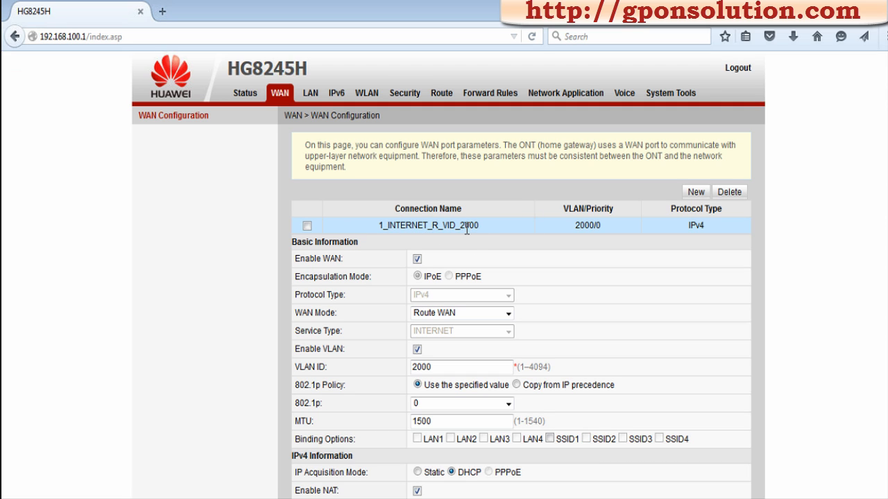
{"action": "left_click_drag", "start_coordinate": [459, 226], "coordinate": [487, 229]}
Restore the ONT to its factory default configuration and confirm the reset.
{"action": "left_click", "coordinate": [670, 98]}
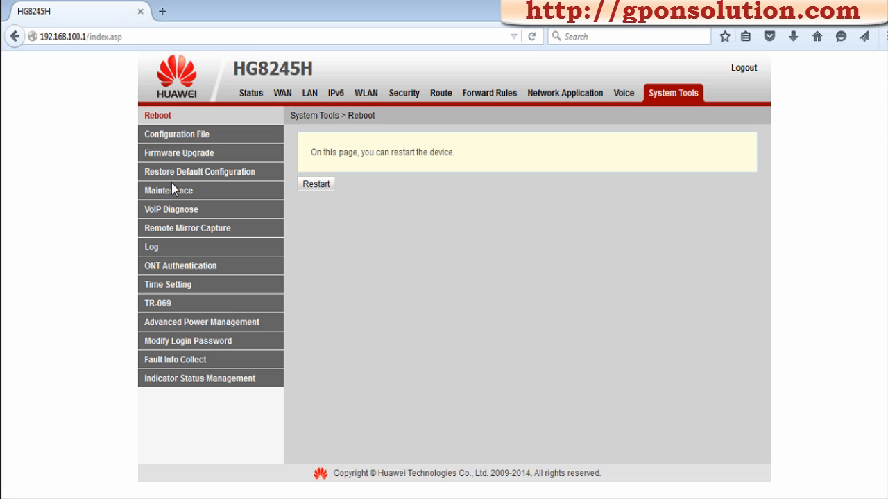
{"action": "left_click", "coordinate": [191, 178]}
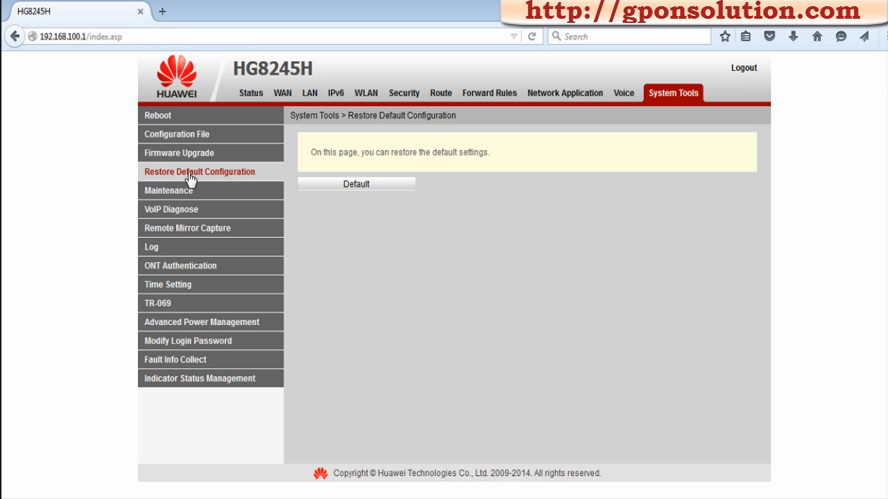
{"action": "left_click", "coordinate": [374, 189]}
{"action": "left_click", "coordinate": [591, 250]}
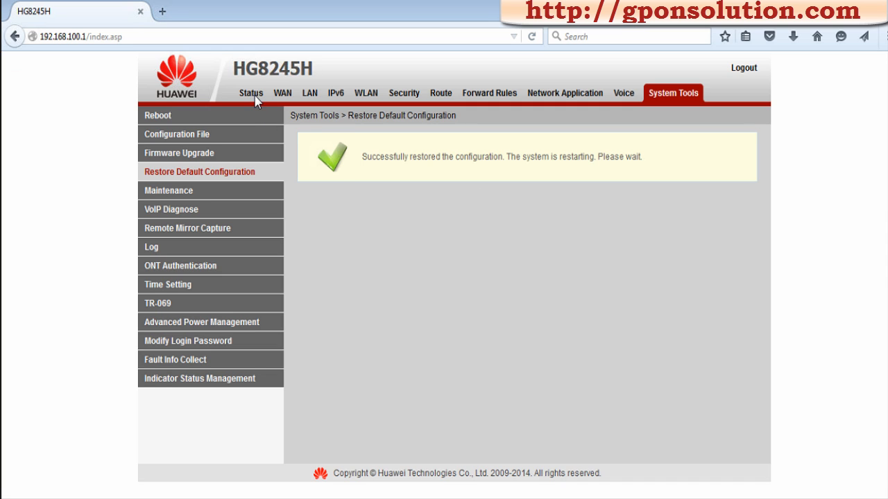
After the restart, move through the WAN and System Tools pages.
{"action": "left_click", "coordinate": [278, 101]}
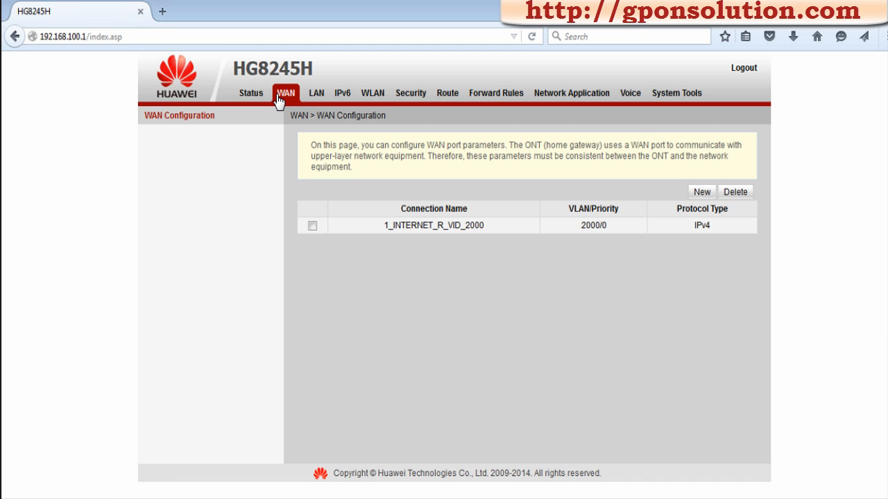
{"action": "left_click", "coordinate": [673, 96]}
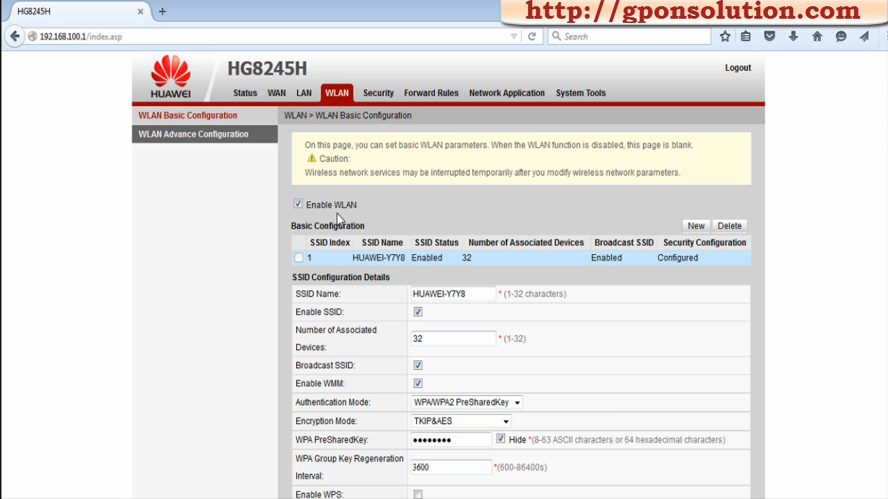
{"action": "left_click", "coordinate": [298, 204]}
{"action": "left_click", "coordinate": [298, 205]}
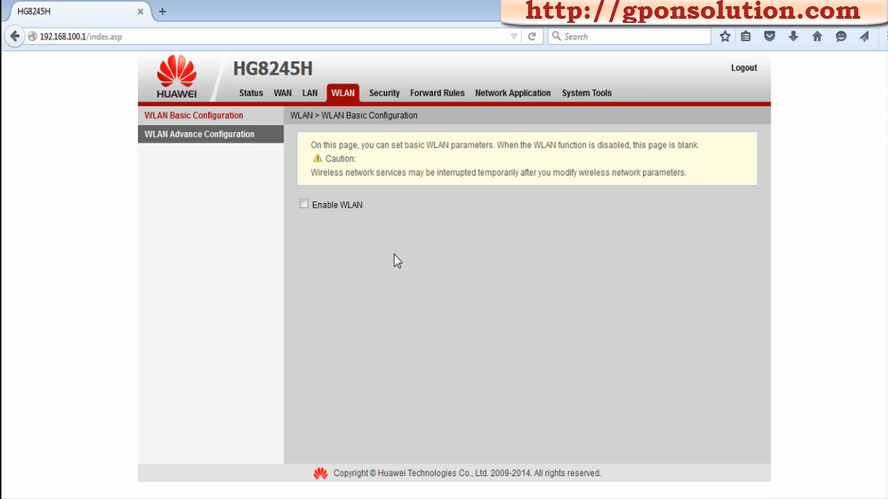
{"action": "left_click", "coordinate": [303, 204]}
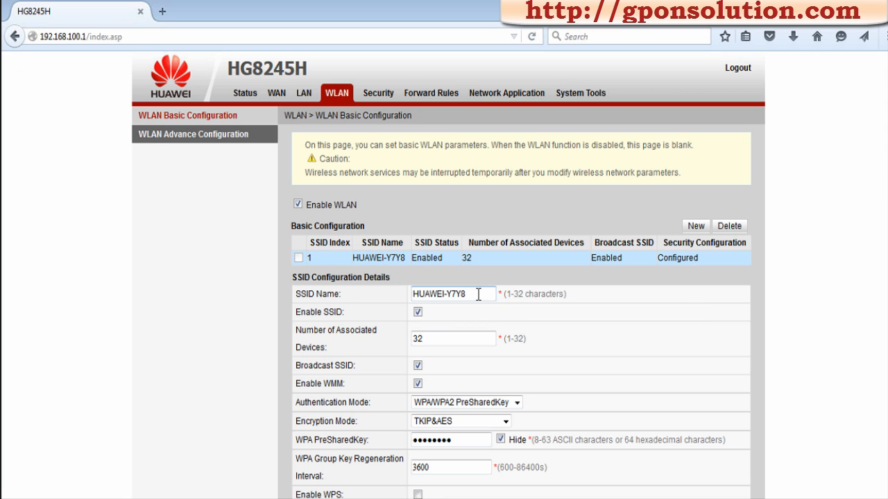
Rename the wireless network from HUAWEI-Y7Y8 to 'shahed', keeping SSID broadcast enabled.
{"action": "left_click_drag", "start_coordinate": [477, 294], "coordinate": [407, 295]}
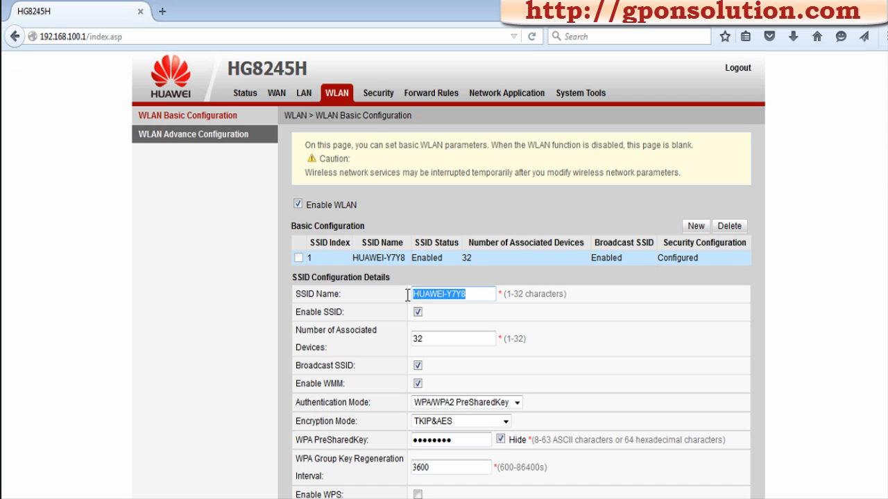
{"action": "type", "text": "shahed"}
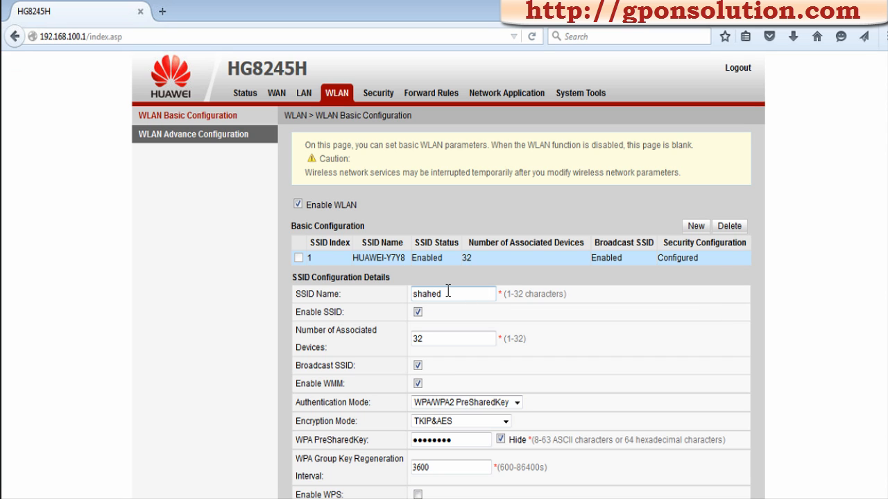
{"action": "left_click", "coordinate": [448, 294]}
{"action": "left_click", "coordinate": [418, 367]}
{"action": "left_click", "coordinate": [419, 366]}
Keep WPA/WPA2 PreSharedKey authentication, enter a new wireless key, and apply the settings.
{"action": "scroll", "coordinate": [552, 350], "scroll_direction": "down", "scroll_amount": 2}
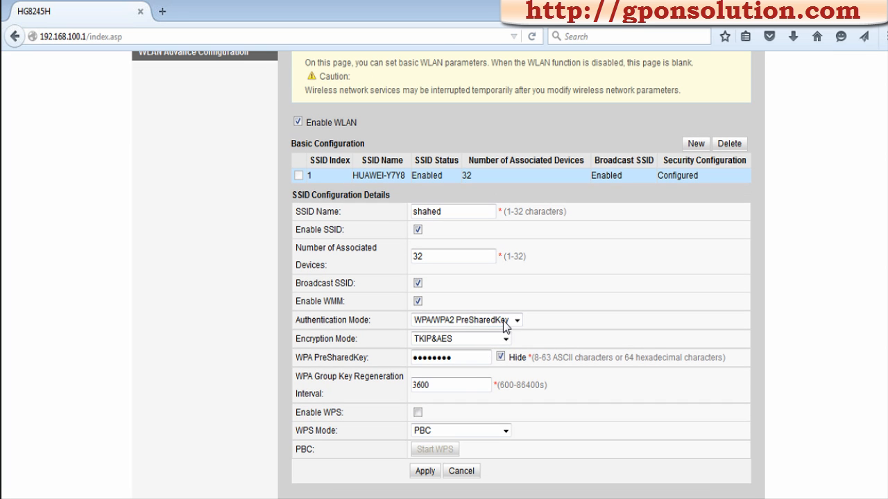
{"action": "left_click", "coordinate": [503, 320]}
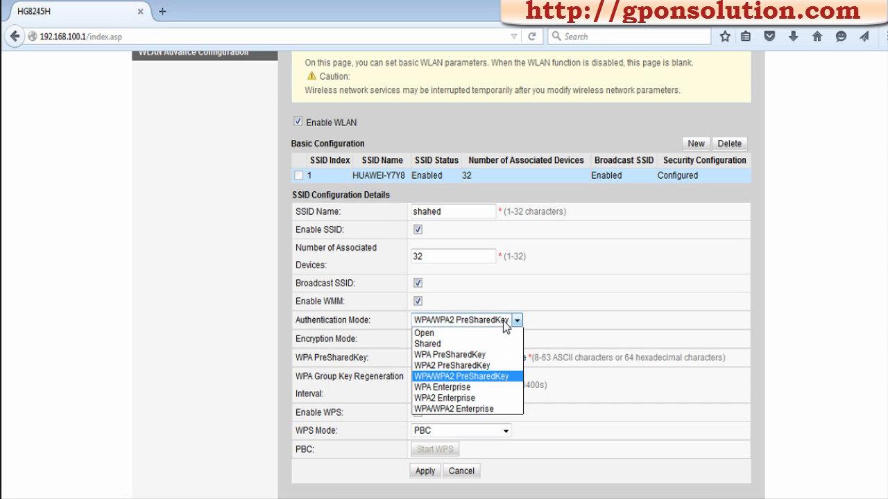
{"action": "left_click", "coordinate": [500, 378]}
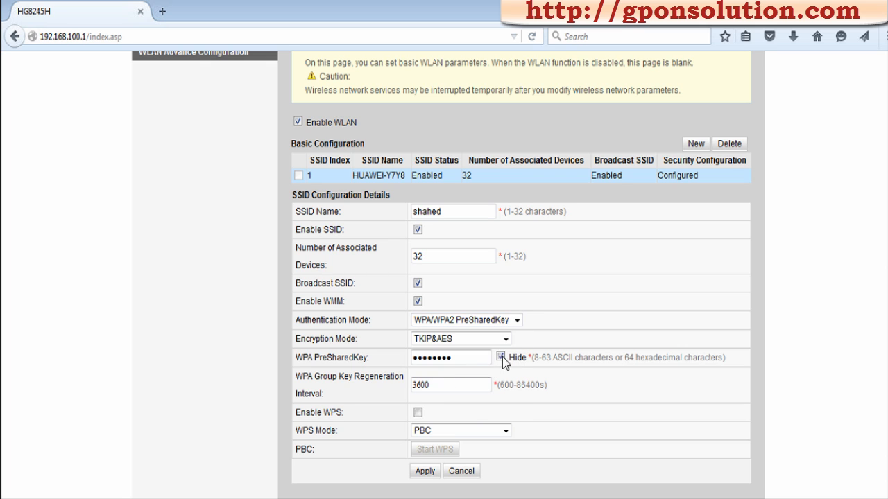
{"action": "left_click", "coordinate": [501, 357]}
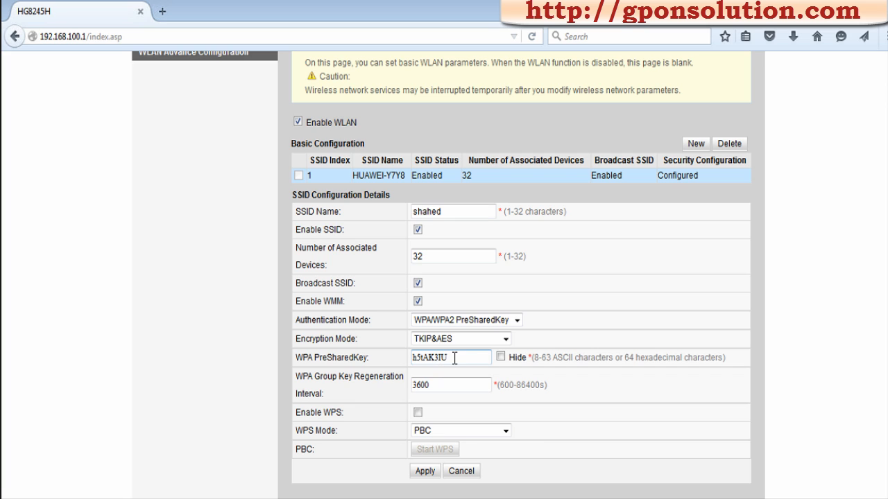
{"action": "left_click_drag", "start_coordinate": [454, 358], "coordinate": [394, 352]}
{"action": "left_click", "coordinate": [425, 472]}
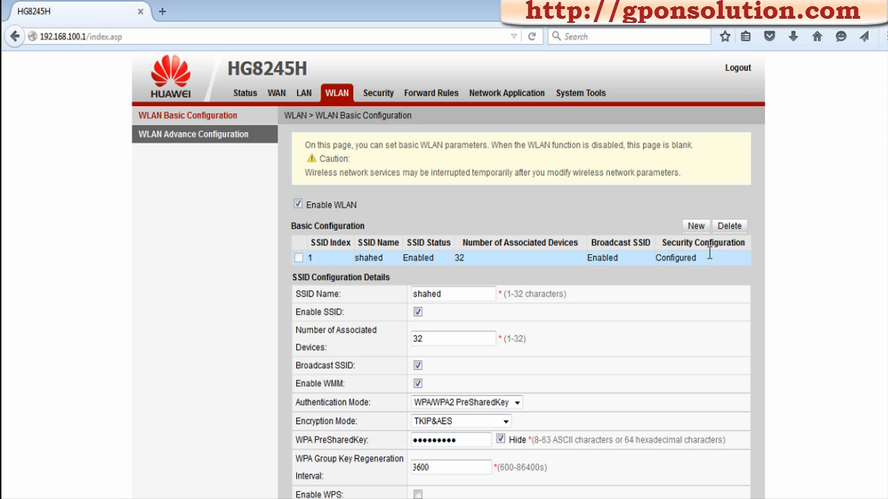
{"action": "left_click_drag", "start_coordinate": [654, 259], "coordinate": [697, 259]}
Check the LAN management IP 192.168.100.1, then go to DHCP Server Configuration.
{"action": "left_click", "coordinate": [304, 95]}
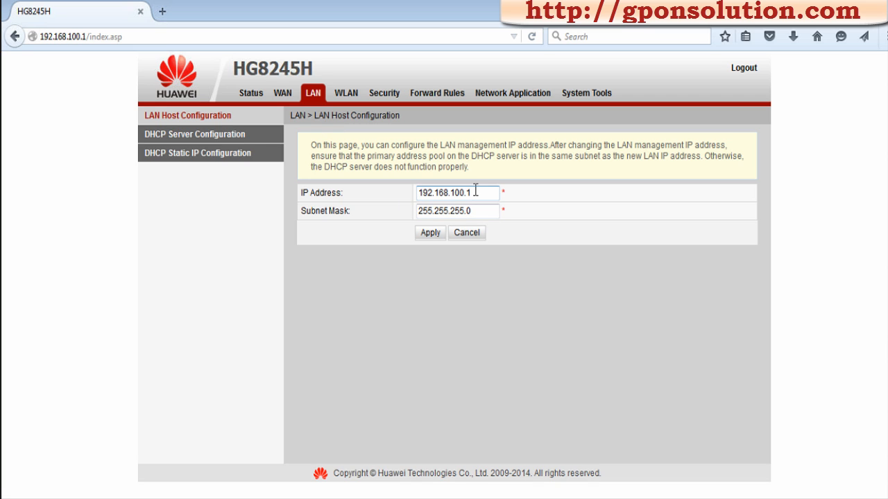
{"action": "triple_click", "coordinate": [412, 193]}
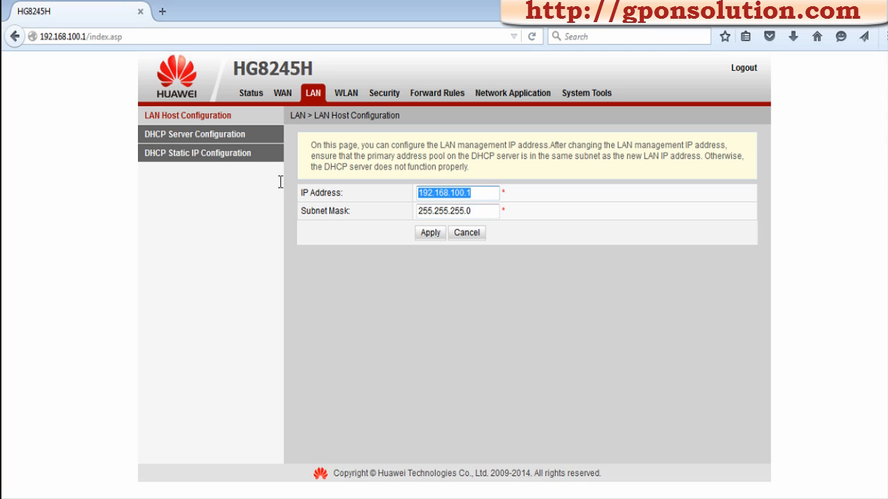
{"action": "left_click", "coordinate": [196, 137]}
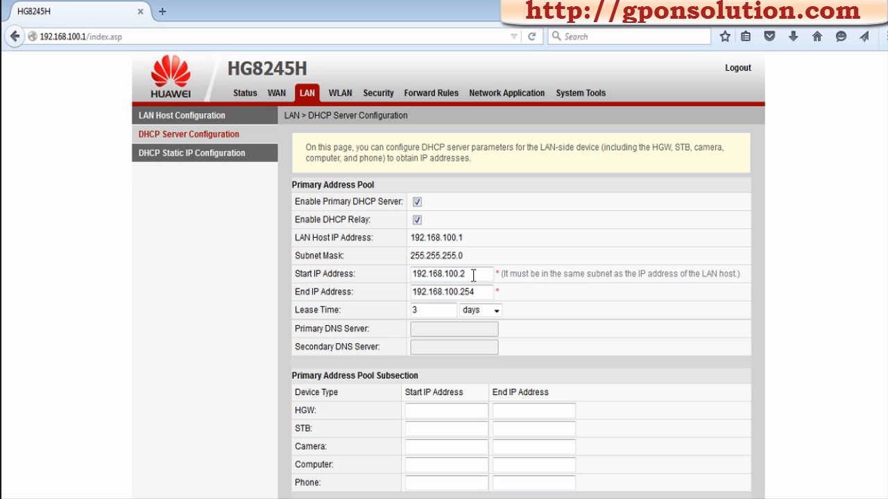
Review the DHCP pool 192.168.100.2–192.168.100.254 and the 3-day lease time.
{"action": "left_click_drag", "start_coordinate": [473, 276], "coordinate": [409, 275]}
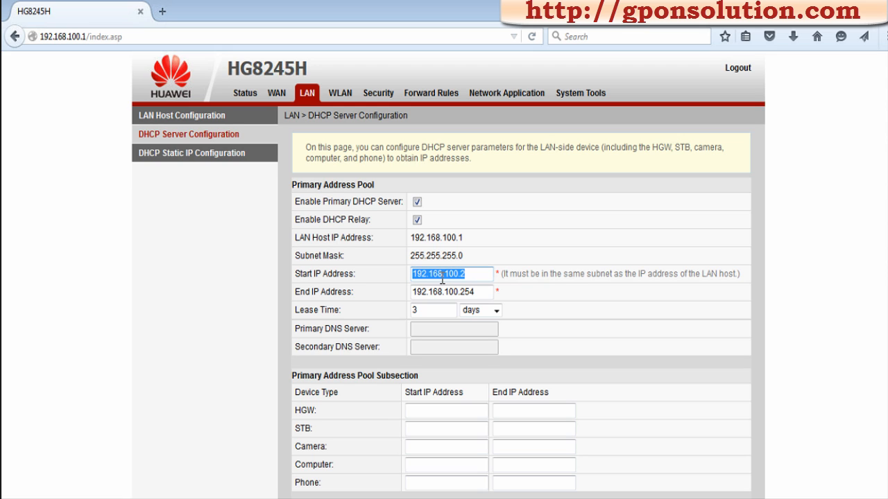
{"action": "left_click", "coordinate": [480, 294]}
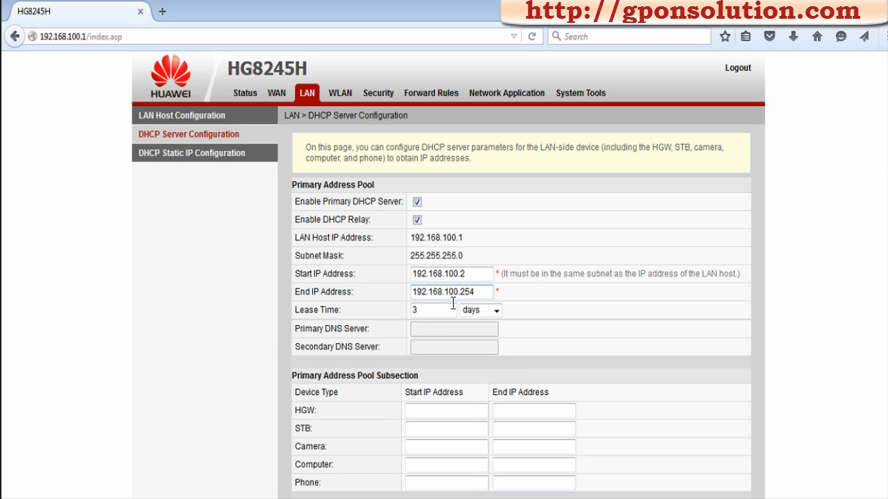
{"action": "left_click", "coordinate": [430, 318]}
{"action": "left_click", "coordinate": [429, 311]}
{"action": "left_click", "coordinate": [463, 313]}
Apply the DHCP server settings unchanged and return to the top of the page.
{"action": "scroll", "coordinate": [499, 323], "scroll_direction": "down", "scroll_amount": 3}
{"action": "scroll", "coordinate": [365, 330], "scroll_direction": "down", "scroll_amount": 4}
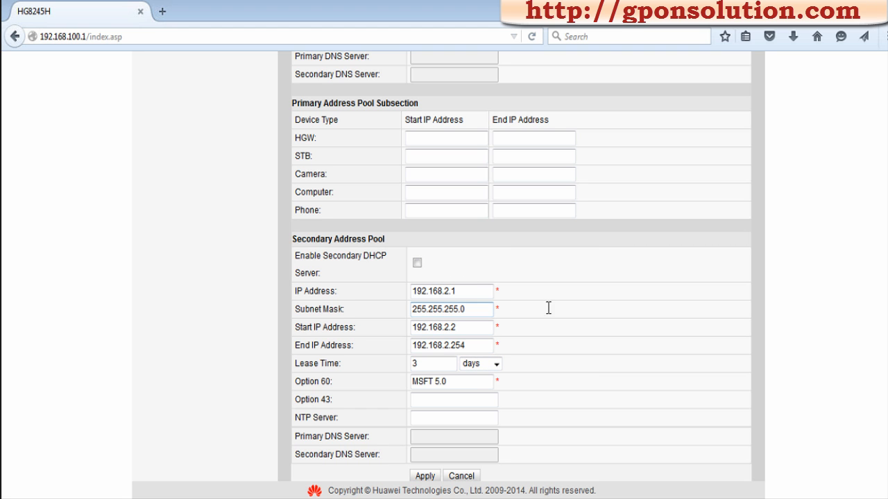
{"action": "scroll", "coordinate": [555, 291], "scroll_direction": "up", "scroll_amount": 3}
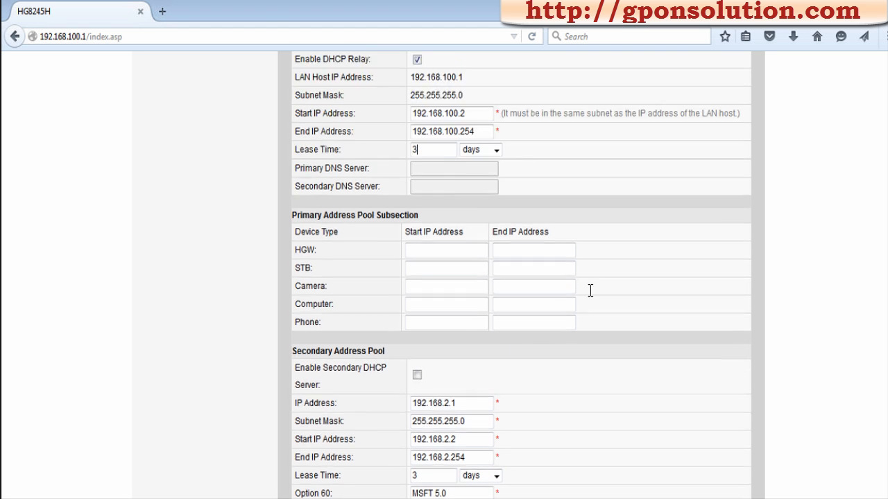
{"action": "scroll", "coordinate": [589, 289], "scroll_direction": "up", "scroll_amount": 3}
{"action": "scroll", "coordinate": [534, 207], "scroll_direction": "down", "scroll_amount": 3}
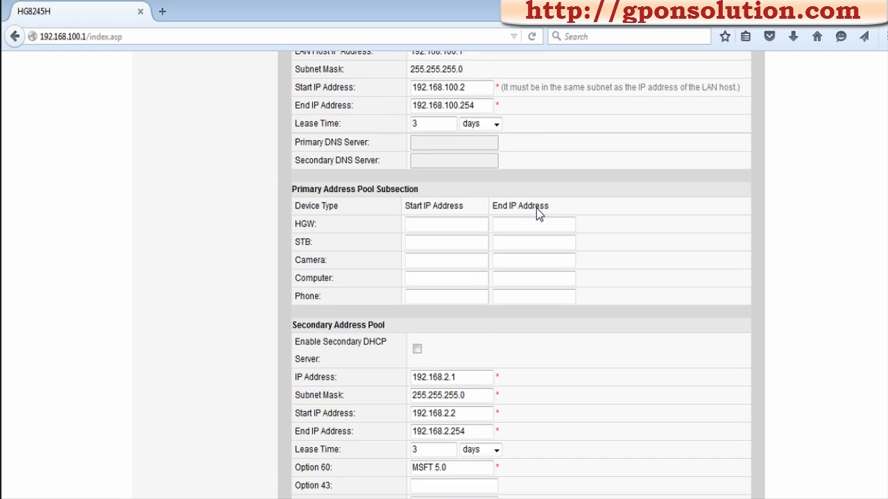
{"action": "scroll", "coordinate": [536, 208], "scroll_direction": "down", "scroll_amount": 2}
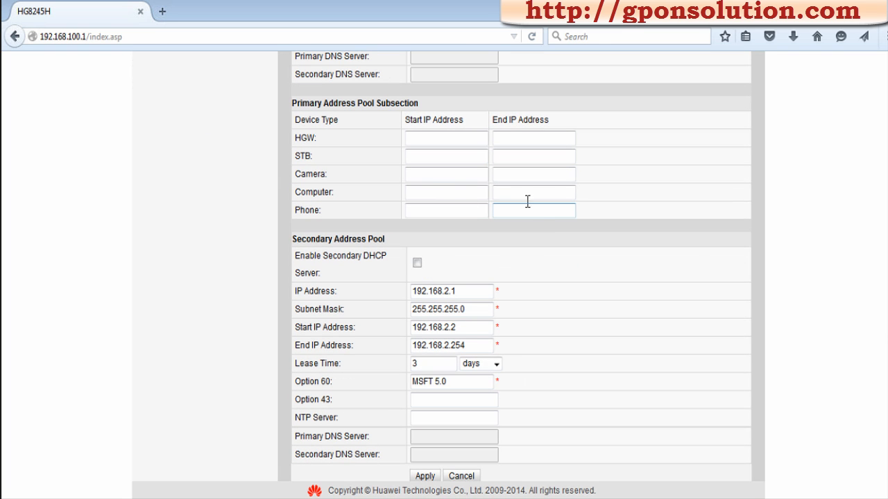
{"action": "left_click", "coordinate": [424, 477]}
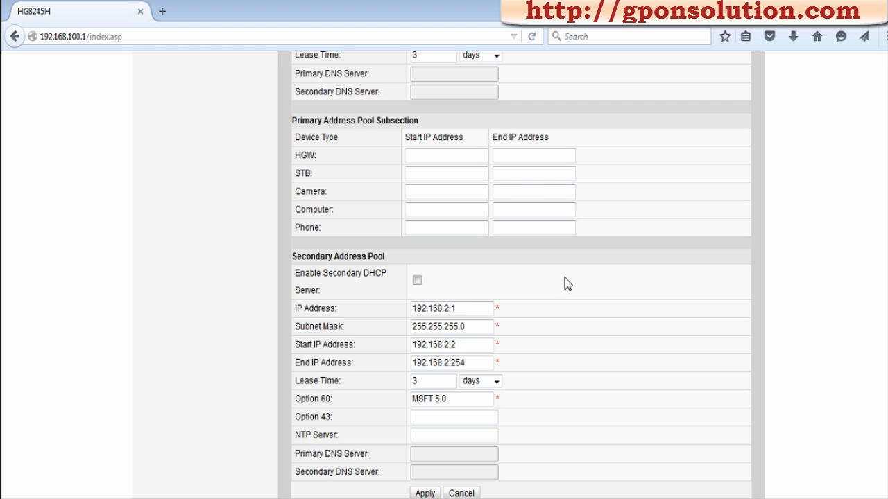
{"action": "scroll", "coordinate": [567, 283], "scroll_direction": "up", "scroll_amount": 6}
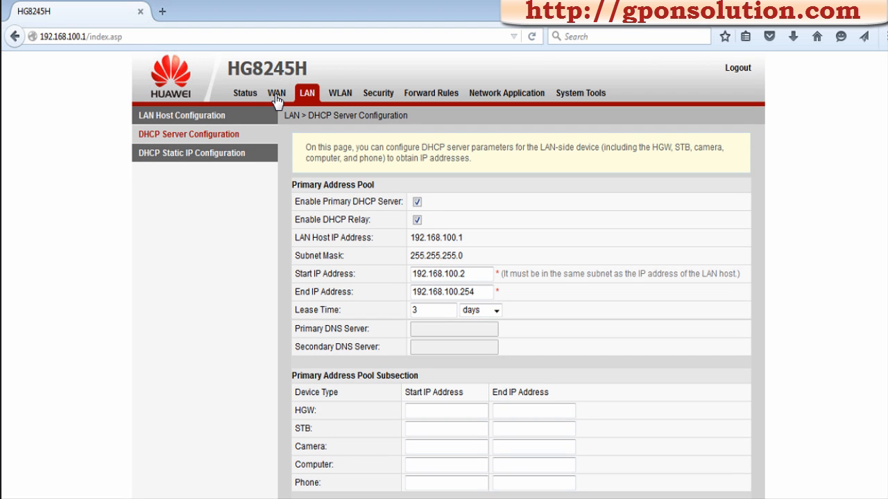
Open WAN Configuration to confirm no WAN connections remain after the reset.
{"action": "left_click", "coordinate": [277, 98]}
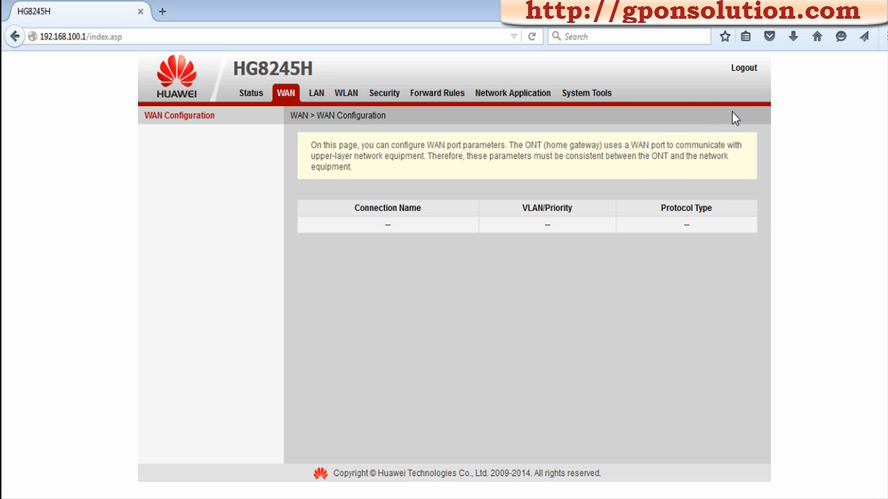
Log out and fill the login form with the telecomadmin account and its password.
{"action": "left_click", "coordinate": [744, 69]}
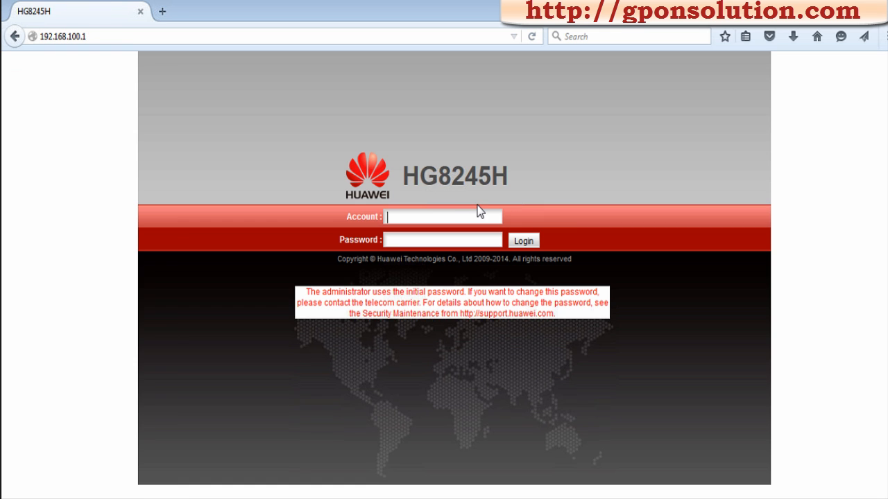
{"action": "left_click", "coordinate": [453, 213]}
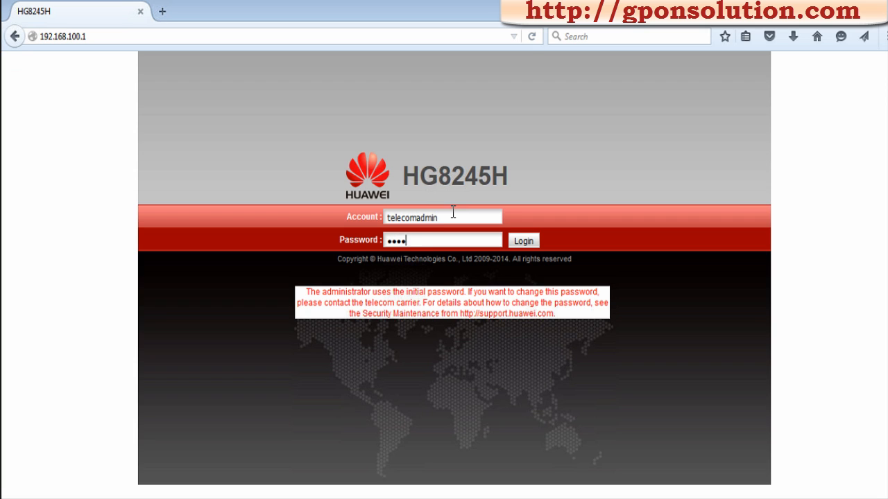
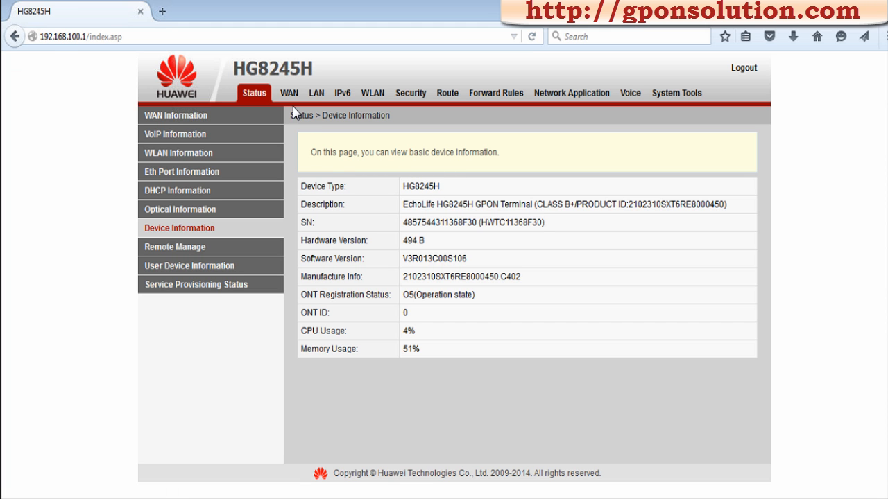
Open WAN Configuration and confirm its connection list is empty.
{"action": "left_click", "coordinate": [289, 94]}
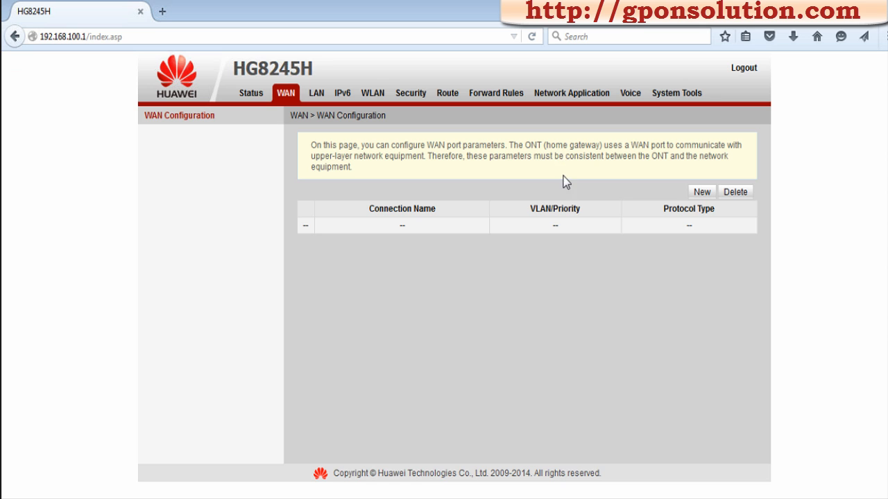
Draft a new Route WAN connection with INTERNET service, IPv4 protocol and VLAN ID 2000.
{"action": "left_click", "coordinate": [700, 192]}
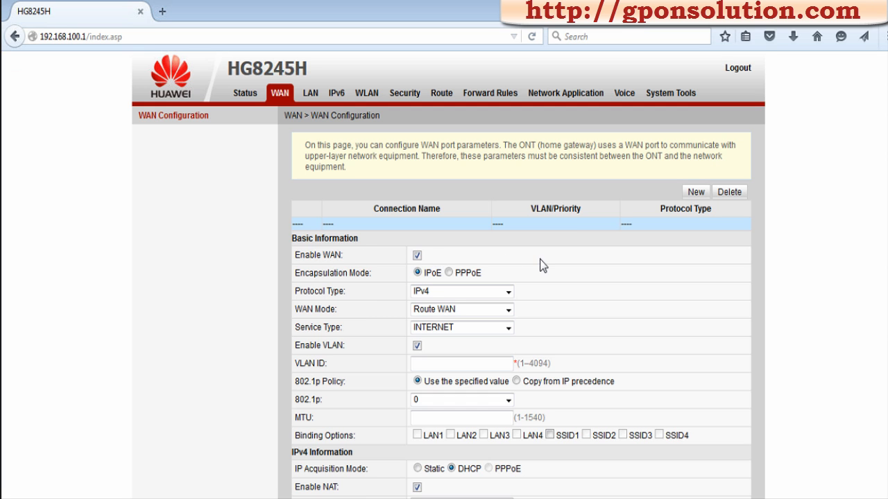
{"action": "scroll", "coordinate": [555, 266], "scroll_direction": "down", "scroll_amount": 2}
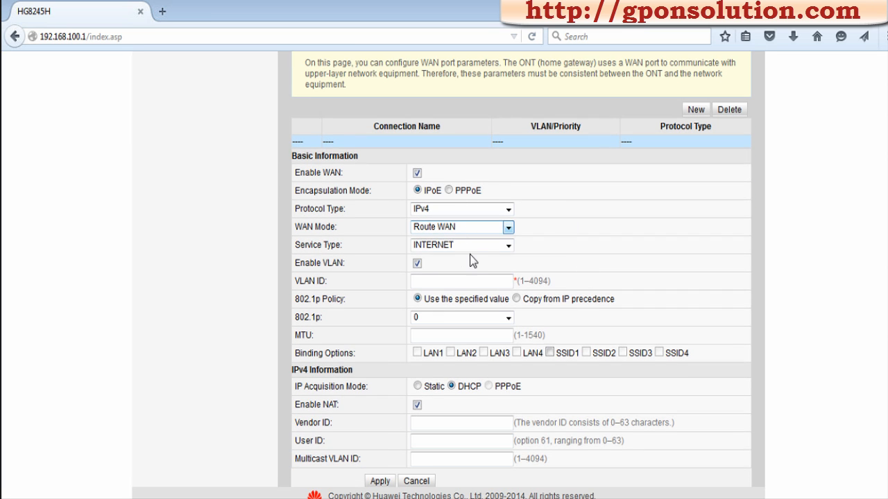
{"action": "left_click", "coordinate": [469, 247]}
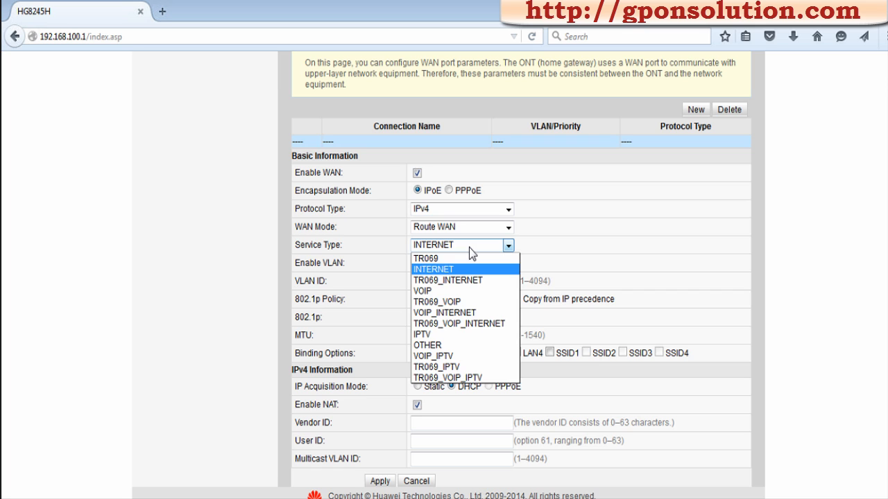
{"action": "left_click", "coordinate": [469, 248]}
{"action": "left_click", "coordinate": [465, 228]}
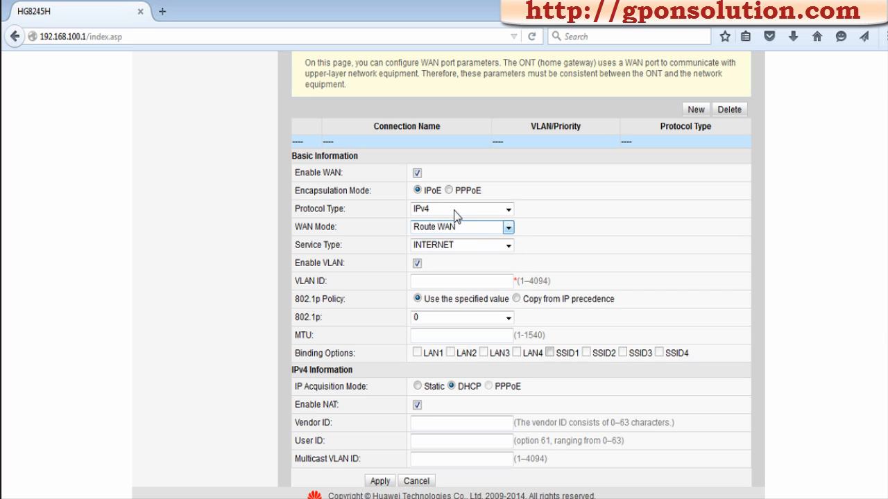
{"action": "left_click", "coordinate": [455, 210]}
{"action": "left_click", "coordinate": [592, 209]}
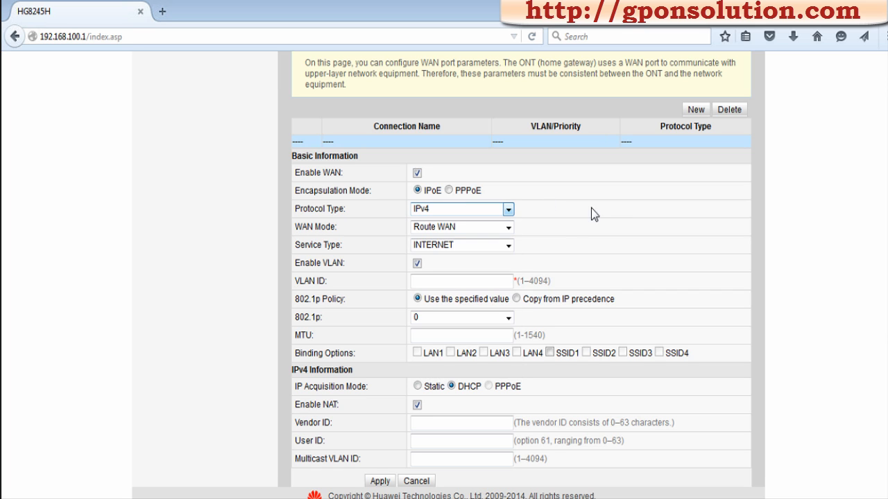
{"action": "left_click", "coordinate": [592, 209]}
{"action": "left_click", "coordinate": [438, 282]}
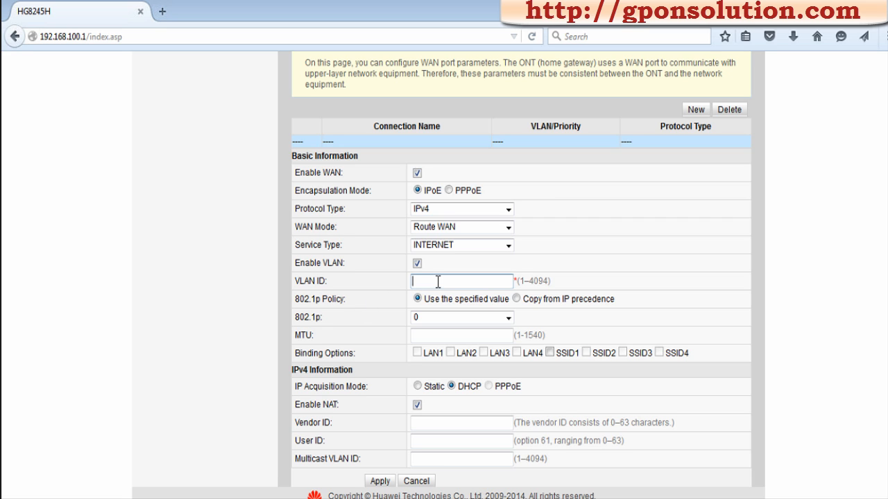
{"action": "type", "text": "2000"}
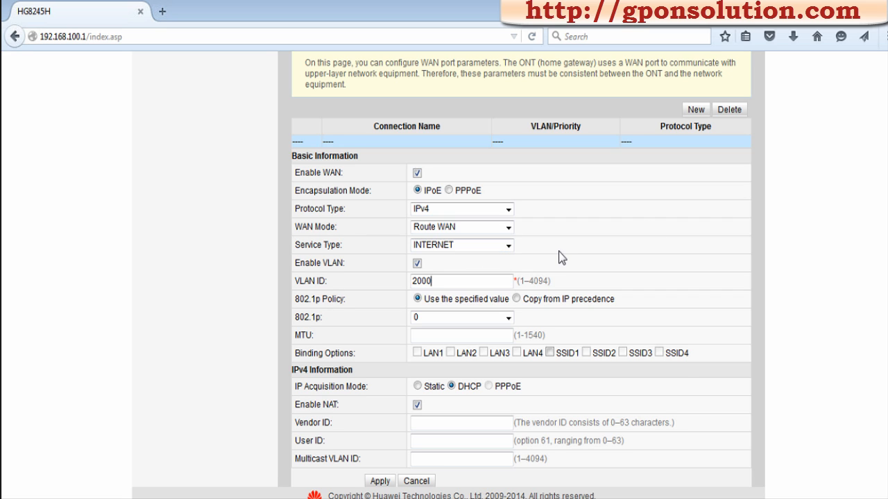
{"action": "left_click", "coordinate": [435, 281]}
Preview the Static IP, mask and gateway fields, revert to DHCP, and apply the connection.
{"action": "scroll", "coordinate": [622, 367], "scroll_direction": "down", "scroll_amount": 1}
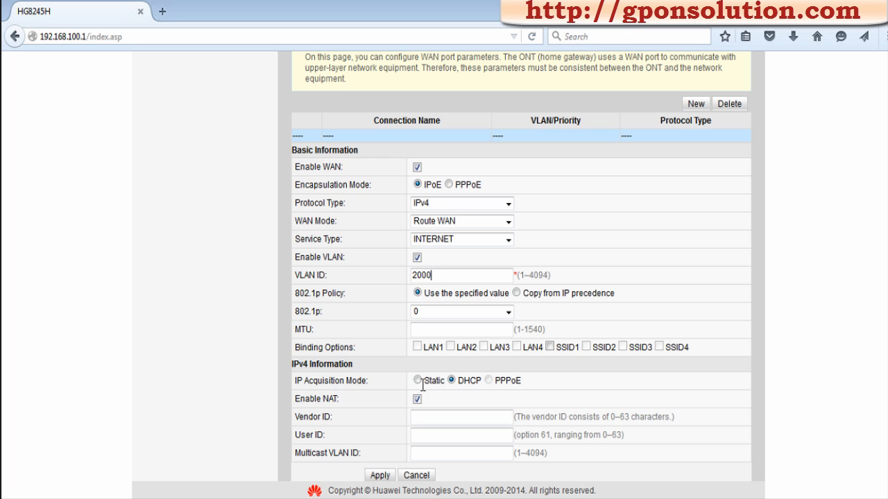
{"action": "left_click", "coordinate": [419, 380]}
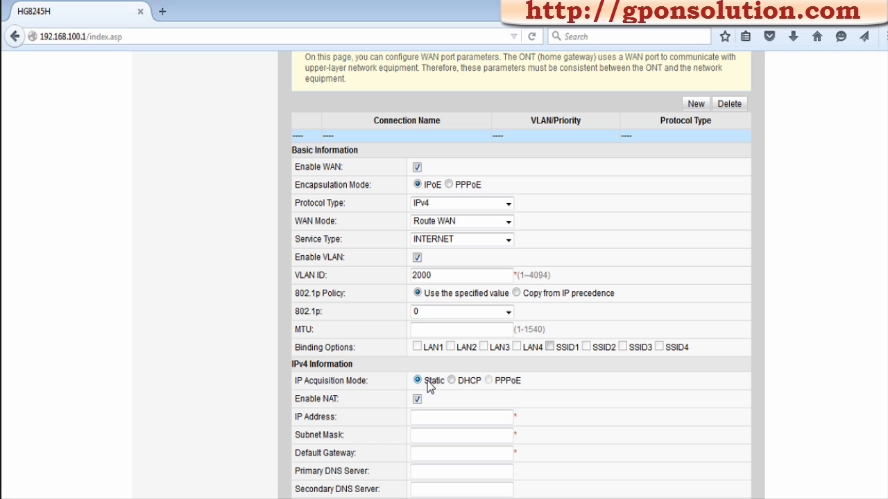
{"action": "scroll", "coordinate": [549, 380], "scroll_direction": "down", "scroll_amount": 2}
{"action": "left_click", "coordinate": [447, 361]}
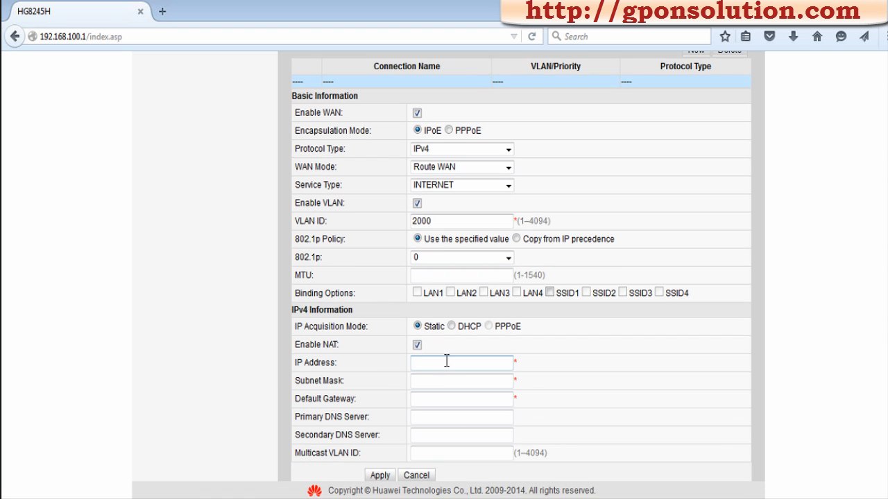
{"action": "left_click", "coordinate": [450, 380]}
{"action": "left_click", "coordinate": [437, 401]}
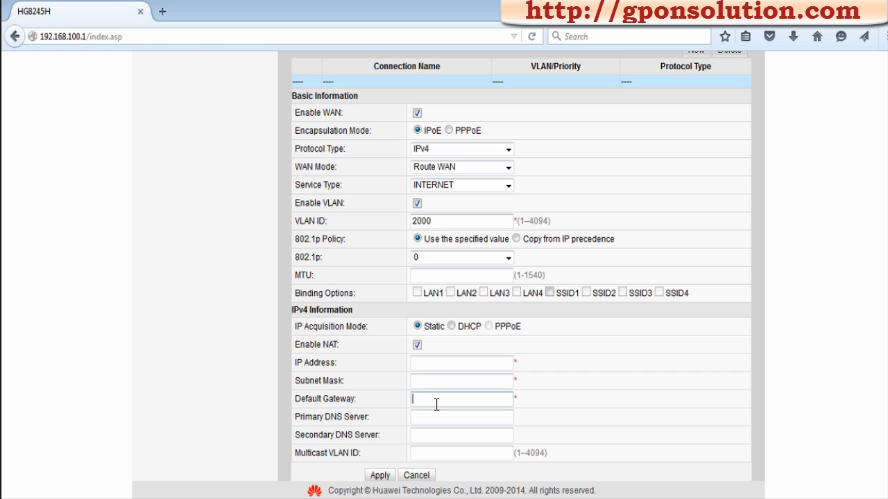
{"action": "left_click", "coordinate": [451, 326]}
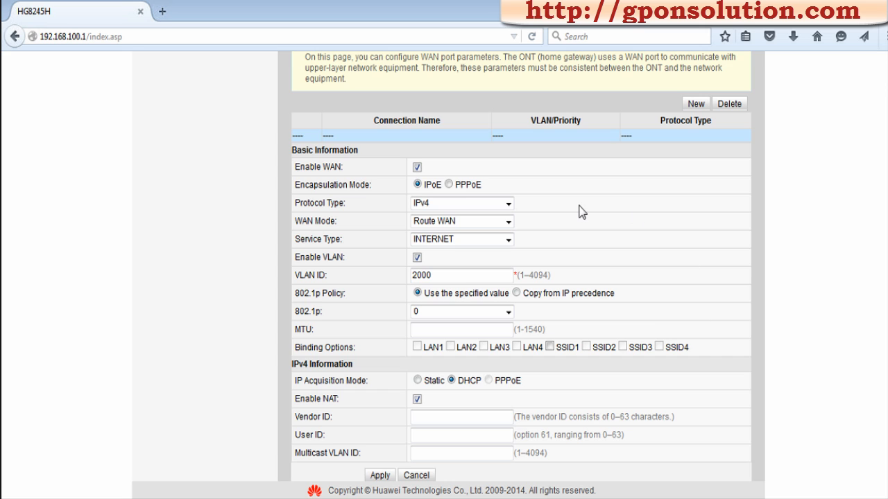
{"action": "left_click", "coordinate": [380, 478]}
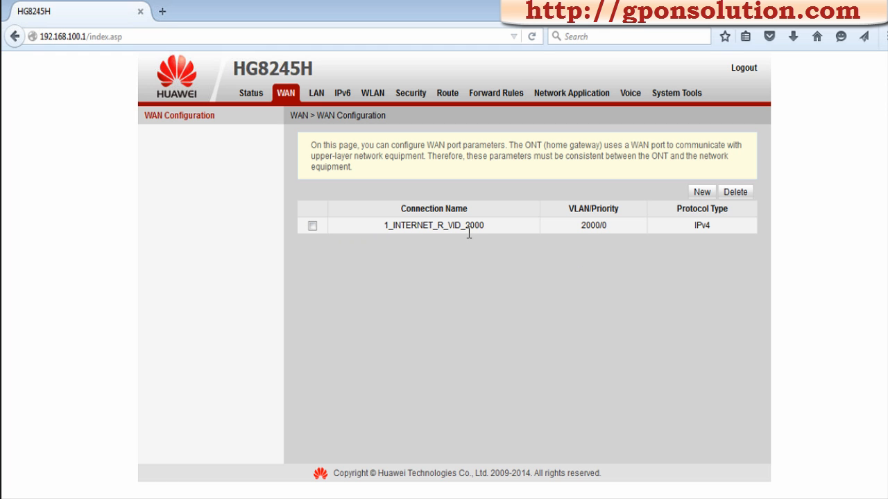
Review the LAN Host Configuration management IP address and subnet mask.
{"action": "left_click", "coordinate": [316, 95]}
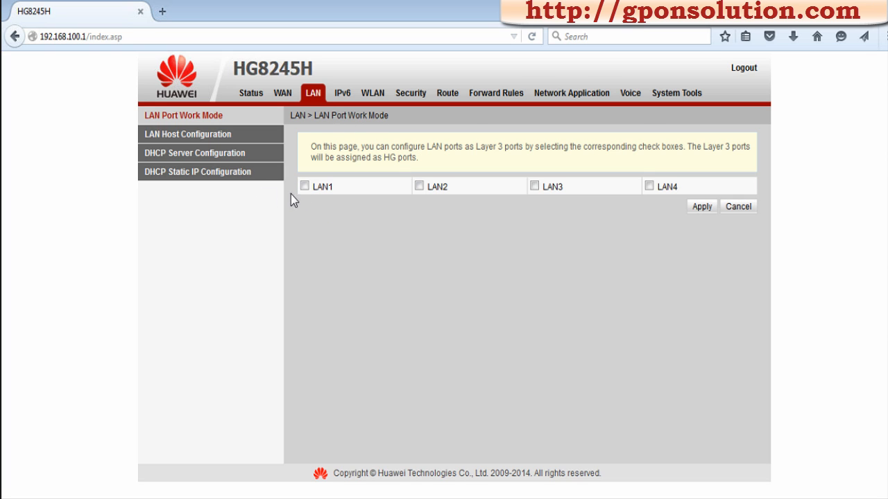
{"action": "left_click", "coordinate": [168, 137]}
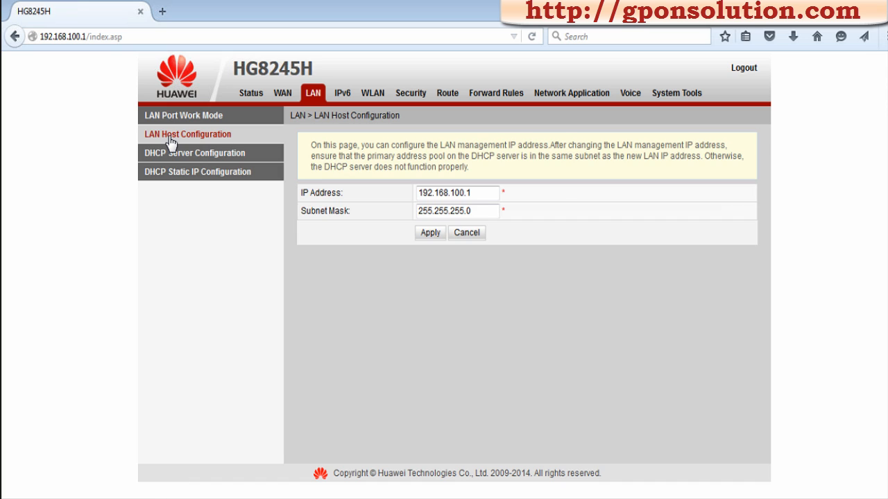
{"action": "left_click", "coordinate": [477, 197]}
{"action": "left_click", "coordinate": [475, 212]}
In DHCP Server Configuration, check the pool 192.168.100.2–192.168.100.254 and lease time 3.
{"action": "left_click", "coordinate": [179, 154]}
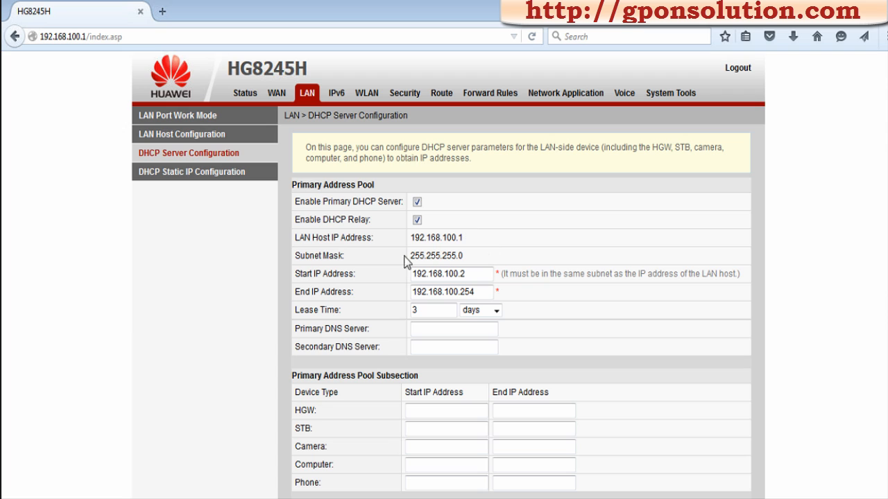
{"action": "left_click", "coordinate": [471, 274]}
{"action": "left_click_drag", "start_coordinate": [472, 273], "coordinate": [414, 274]}
{"action": "left_click", "coordinate": [466, 274]}
{"action": "left_click", "coordinate": [478, 294]}
{"action": "left_click_drag", "start_coordinate": [478, 294], "coordinate": [394, 297]}
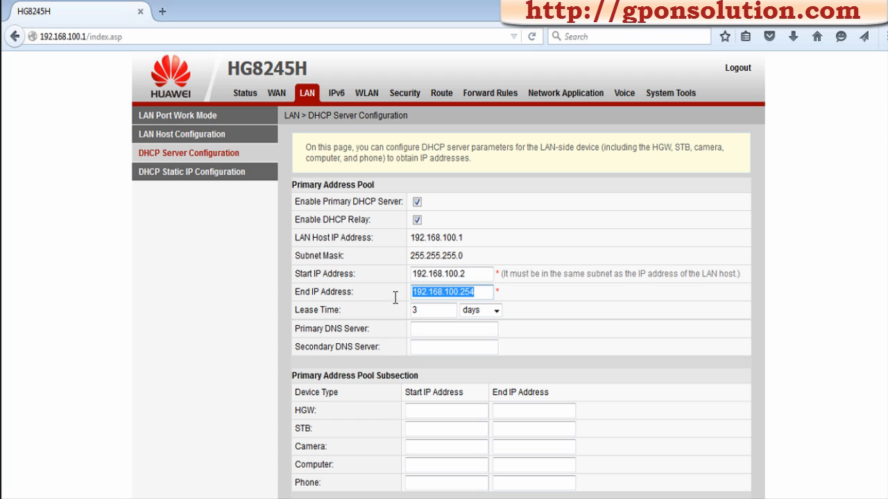
{"action": "left_click", "coordinate": [430, 312]}
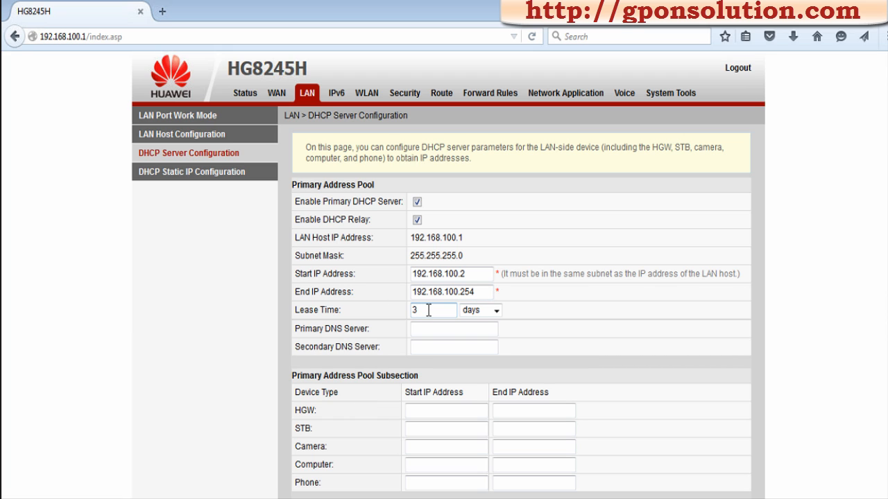
{"action": "left_click_drag", "start_coordinate": [430, 311], "coordinate": [398, 311]}
Keep the DHCP lease time unit set to days and review the rest of the page.
{"action": "scroll", "coordinate": [571, 304], "scroll_direction": "down", "scroll_amount": 2}
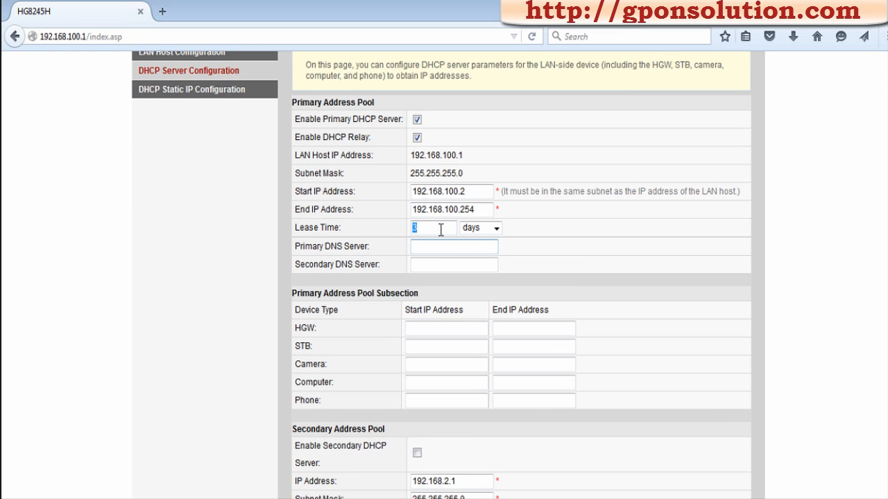
{"action": "left_click", "coordinate": [494, 229]}
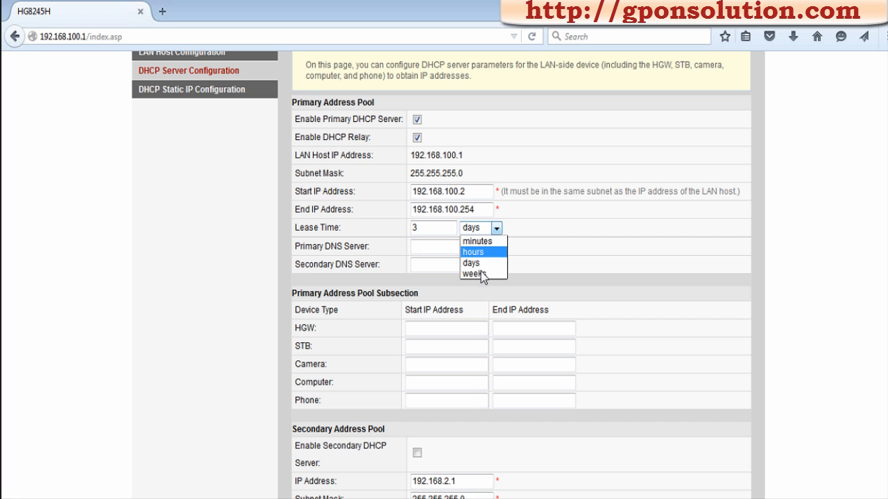
{"action": "left_click", "coordinate": [582, 240]}
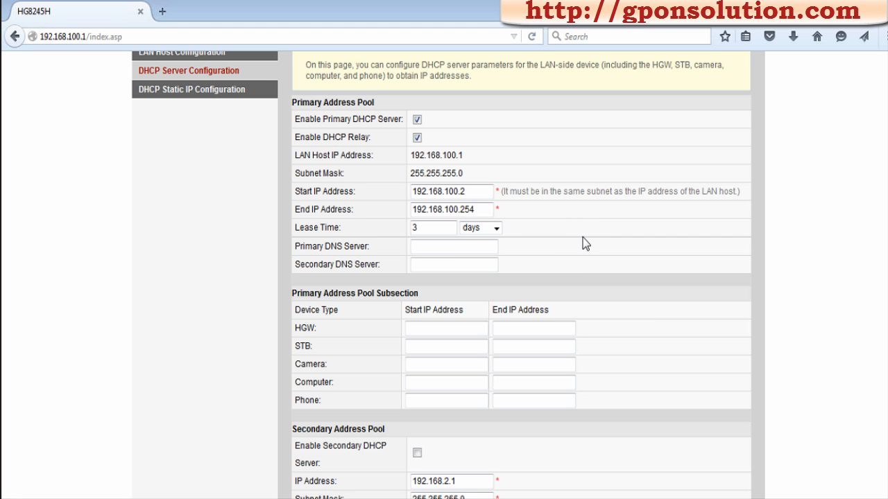
{"action": "scroll", "coordinate": [607, 265], "scroll_direction": "down", "scroll_amount": 5}
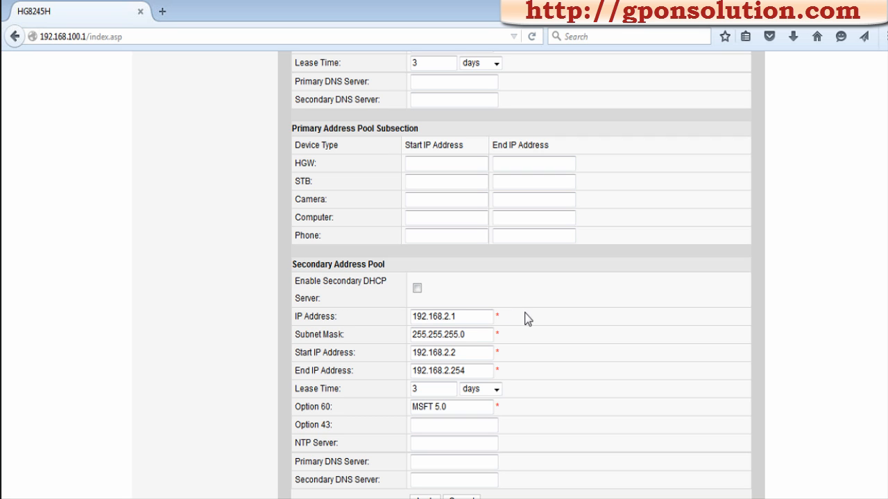
{"action": "scroll", "coordinate": [590, 317], "scroll_direction": "down", "scroll_amount": 1}
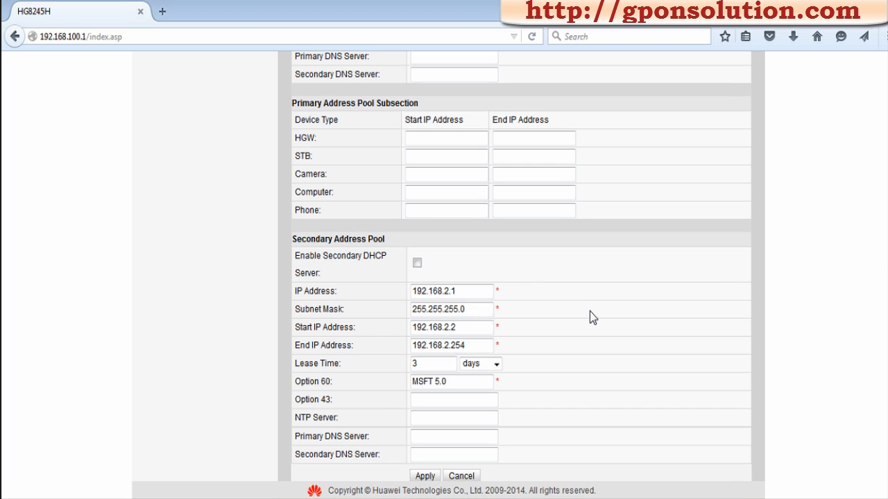
{"action": "scroll", "coordinate": [590, 305], "scroll_direction": "up", "scroll_amount": 5}
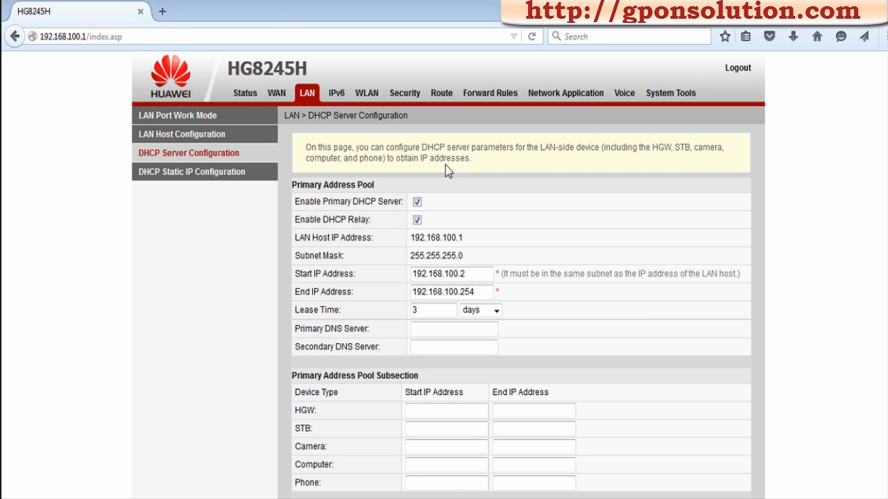
Review the SSID, reveal the WPA key, apply WLAN settings, then open Status > User Device Information.
{"action": "left_click", "coordinate": [363, 100]}
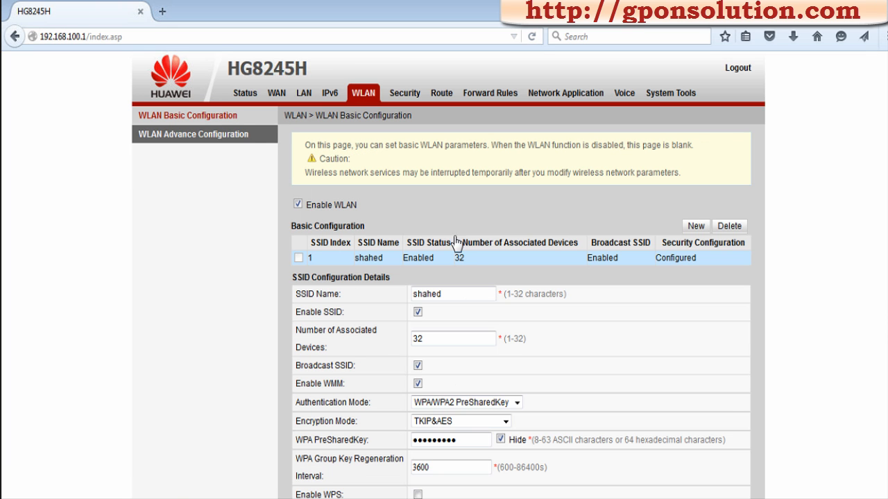
{"action": "scroll", "coordinate": [587, 317], "scroll_direction": "down", "scroll_amount": 1}
{"action": "scroll", "coordinate": [587, 316], "scroll_direction": "down", "scroll_amount": 1}
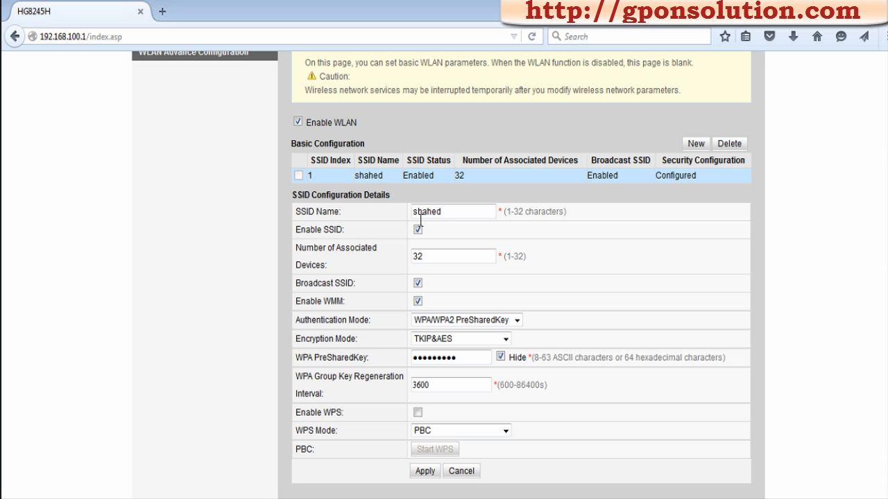
{"action": "left_click", "coordinate": [449, 213]}
{"action": "mouse_move", "coordinate": [477, 333]}
{"action": "left_click", "coordinate": [501, 357]}
{"action": "left_click", "coordinate": [425, 472]}
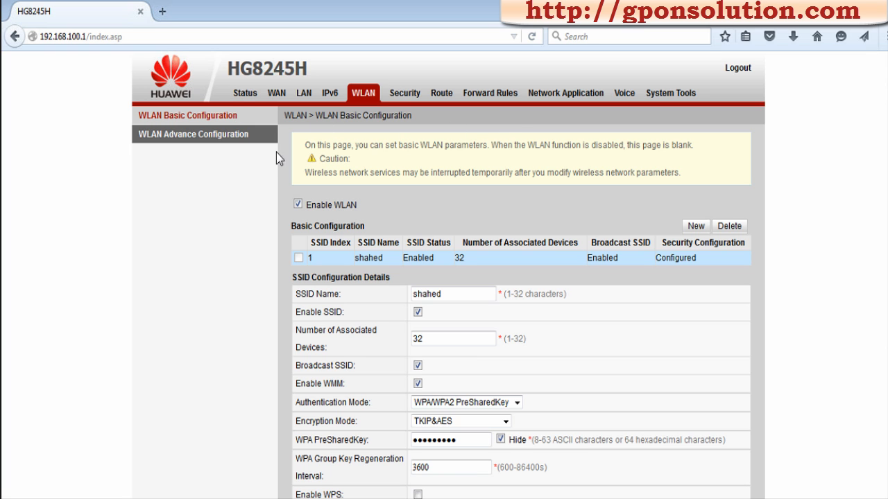
{"action": "left_click", "coordinate": [244, 93]}
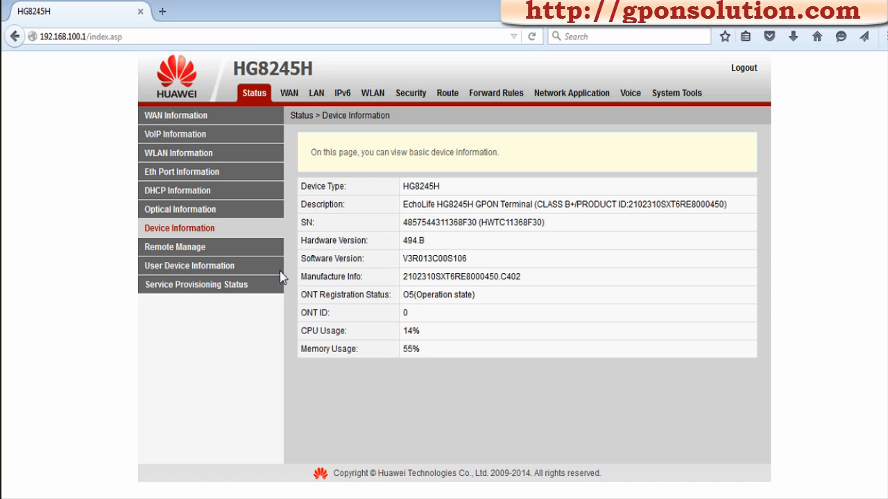
{"action": "left_click", "coordinate": [176, 274]}
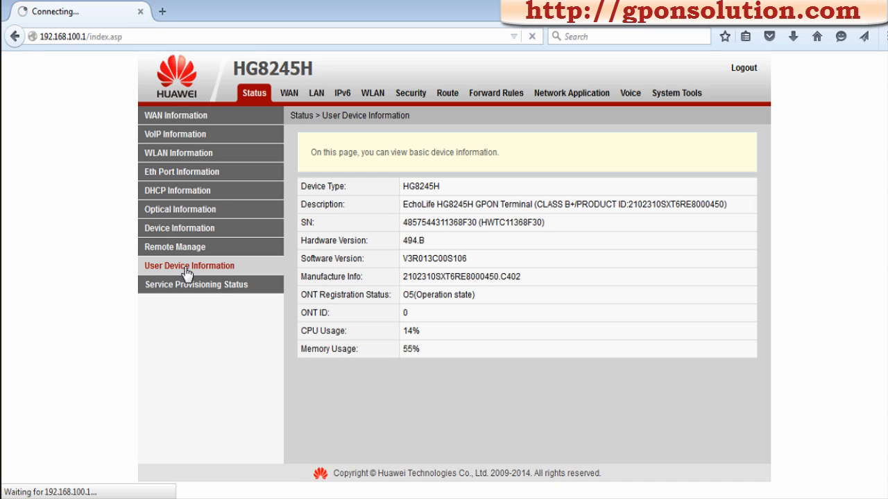